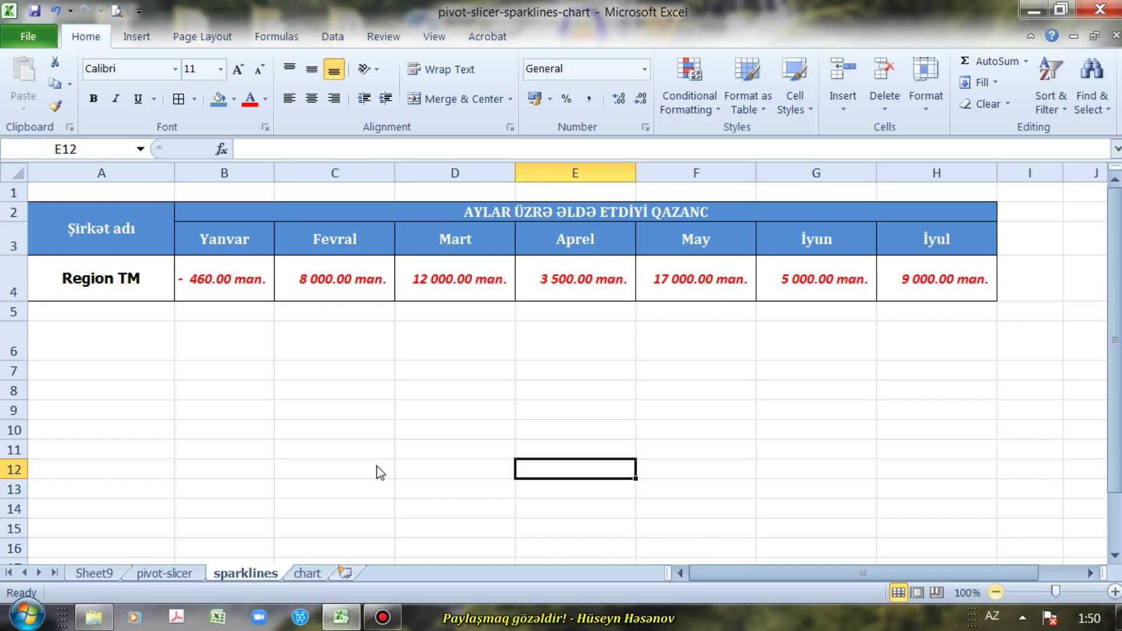
Step: Switch to the Insert ribbon to reach the Sparklines commands for the profit table
click(136, 37)
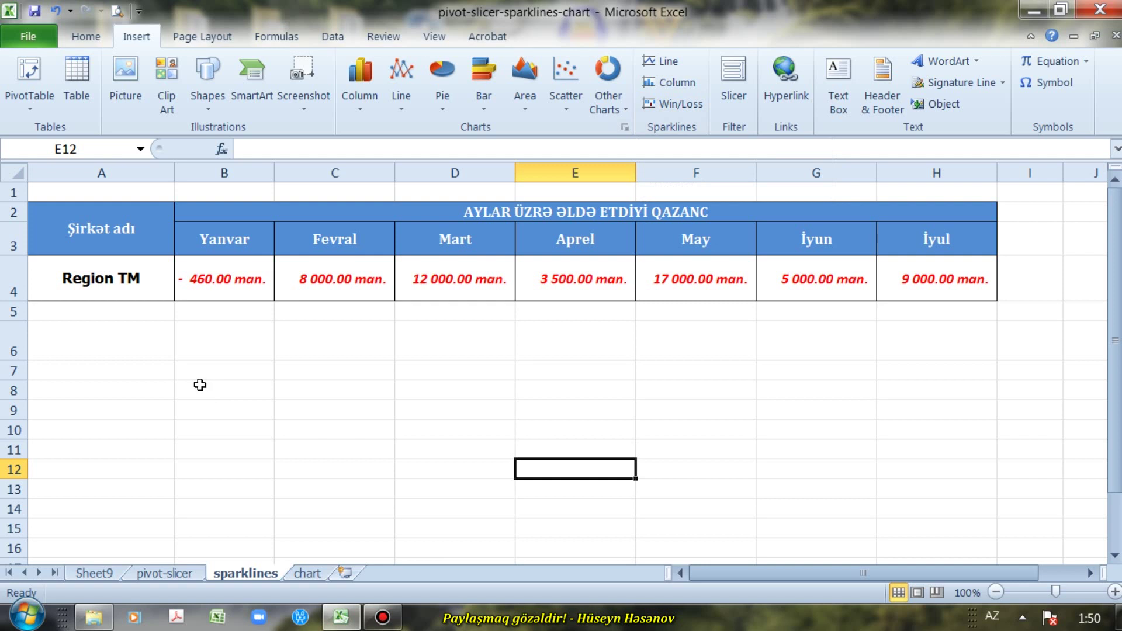
click(2, 280)
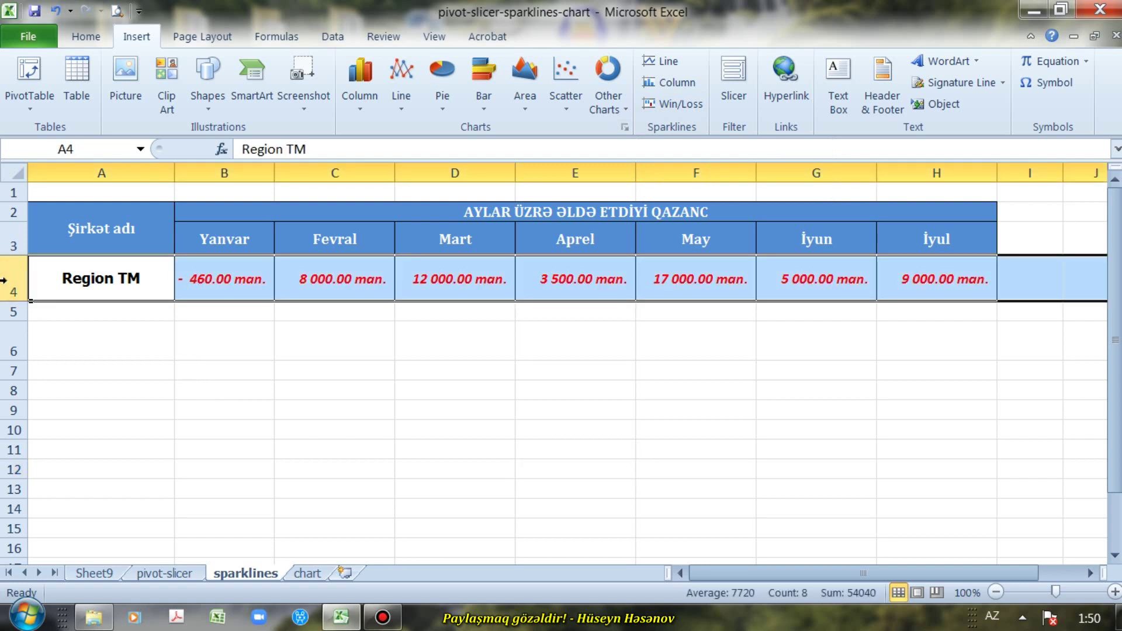
click(258, 386)
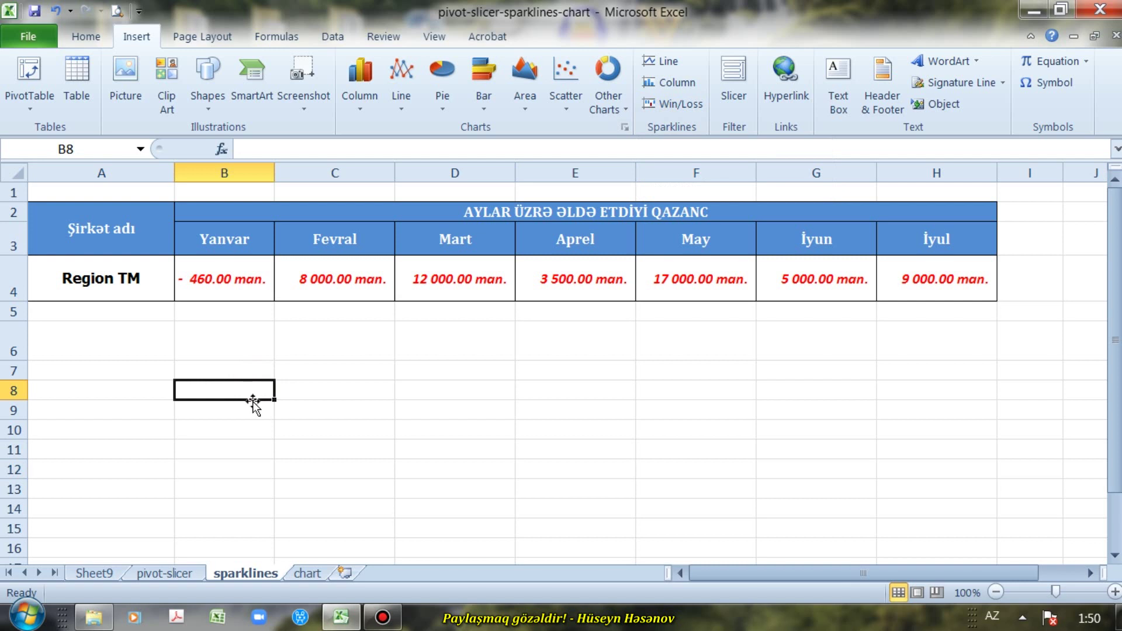
click(305, 571)
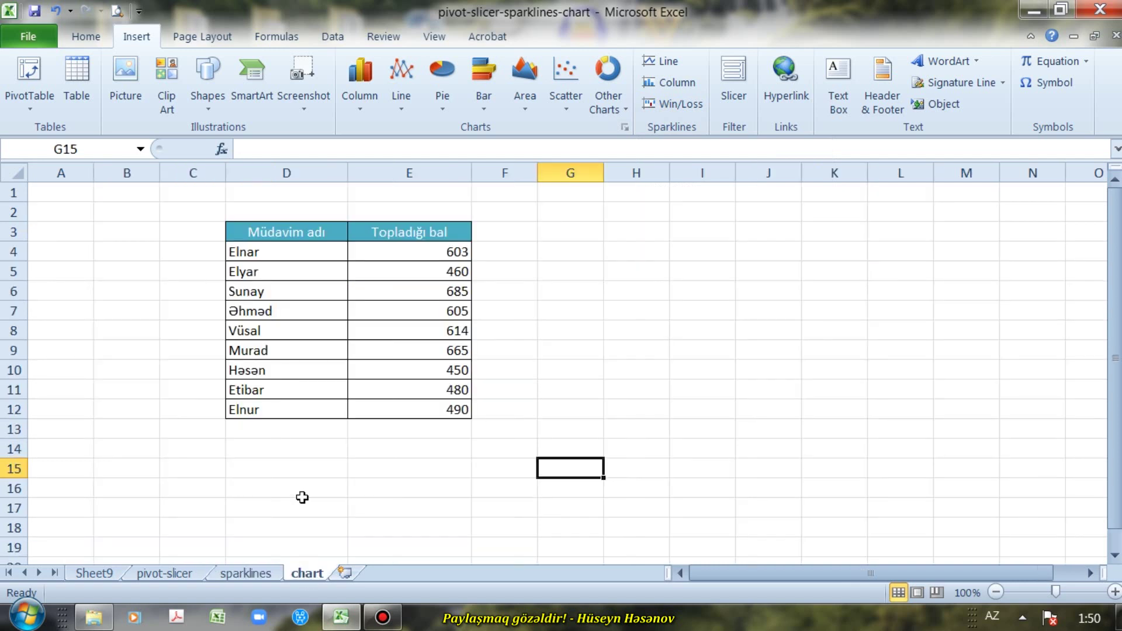
click(408, 171)
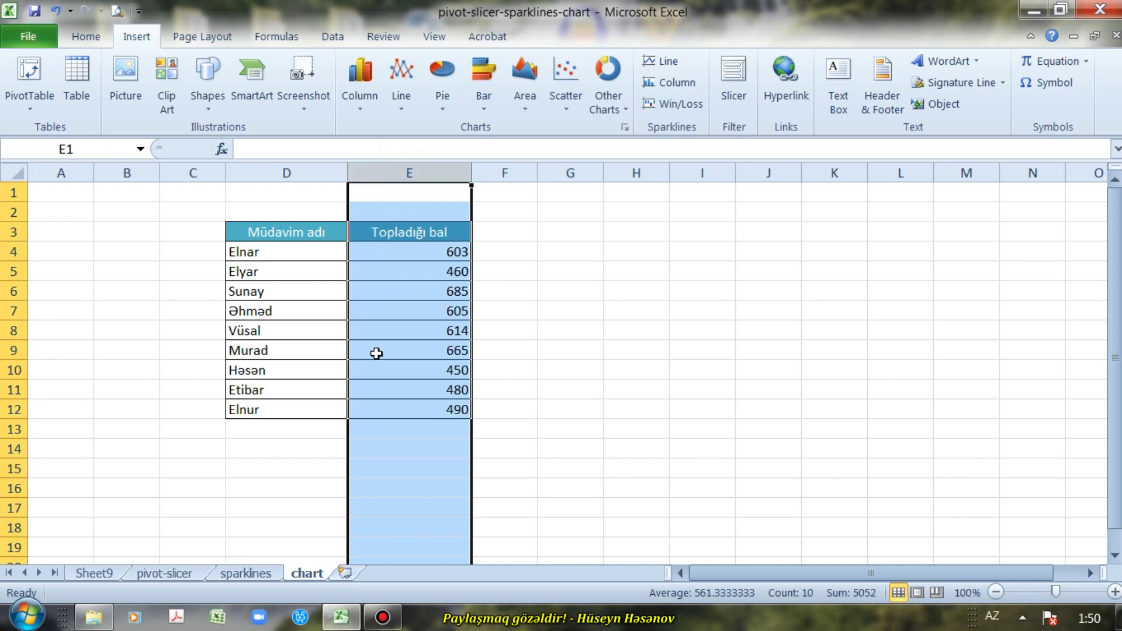
click(239, 573)
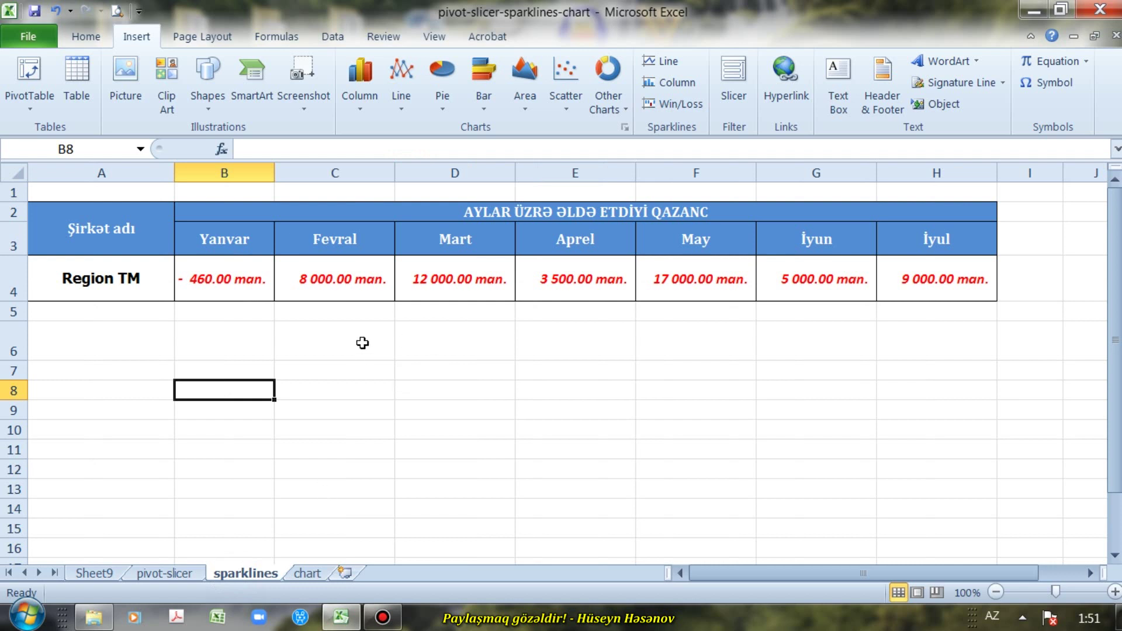
click(13, 276)
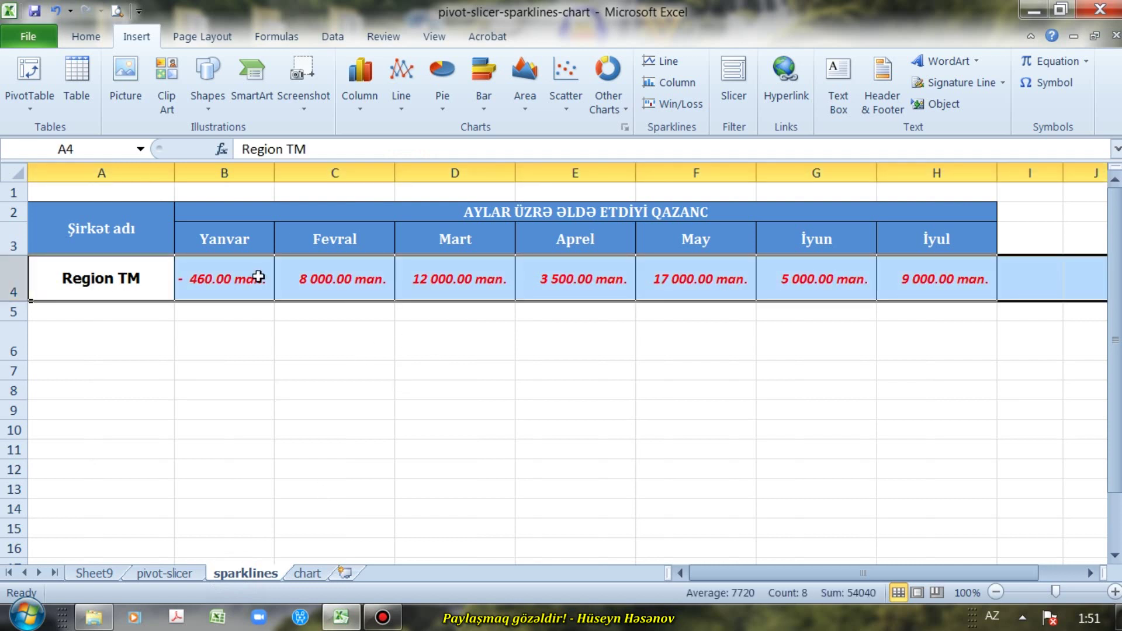
click(423, 468)
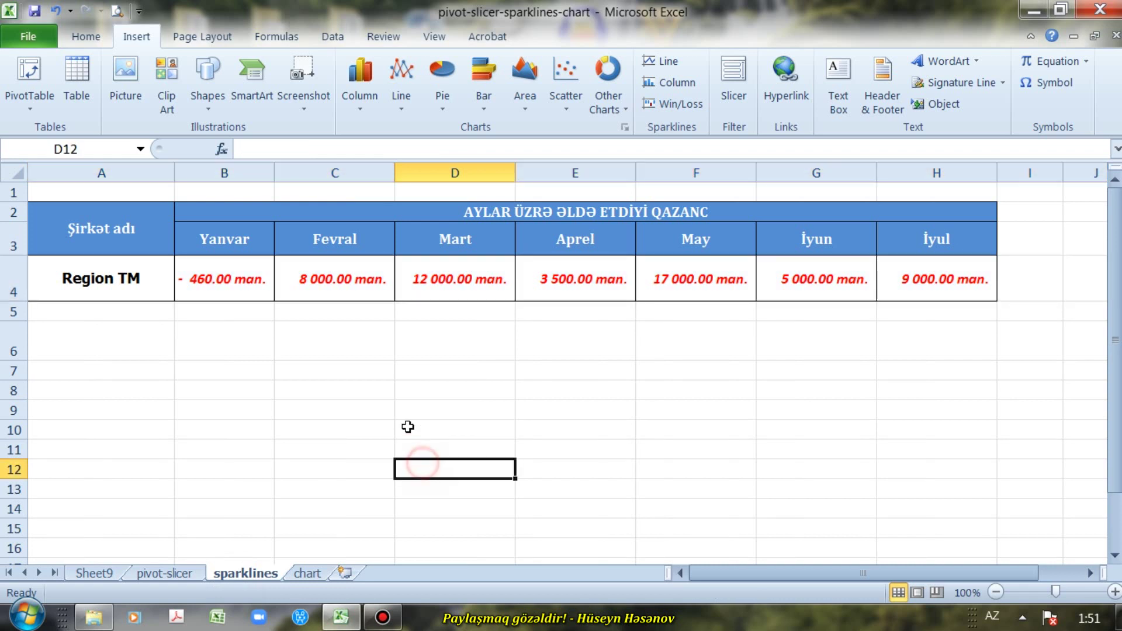
click(320, 345)
click(464, 345)
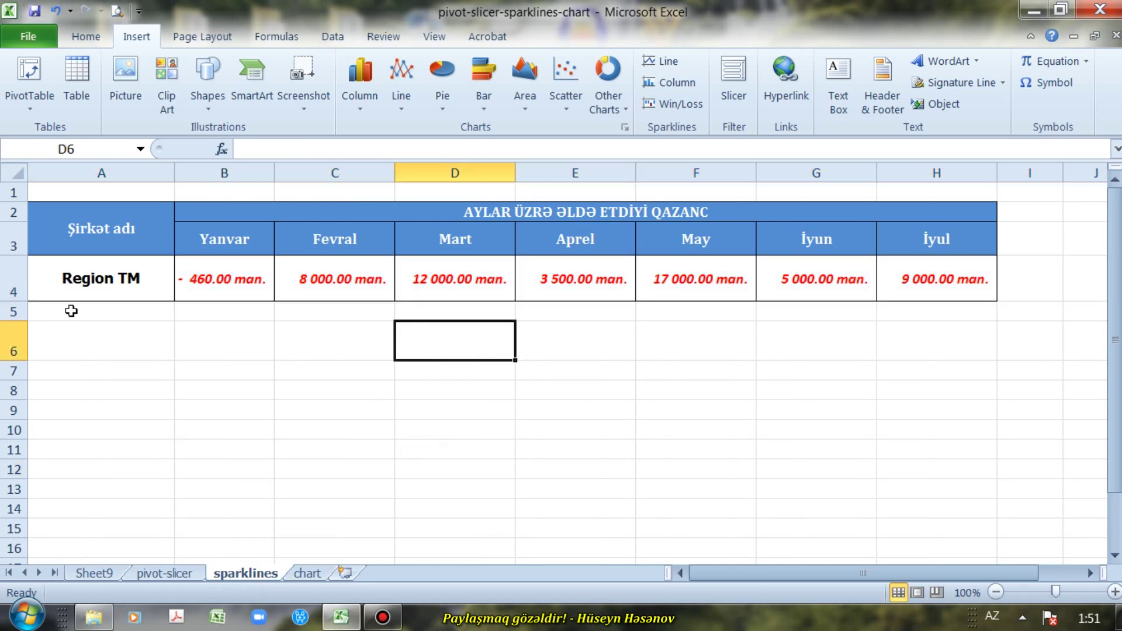
click(16, 278)
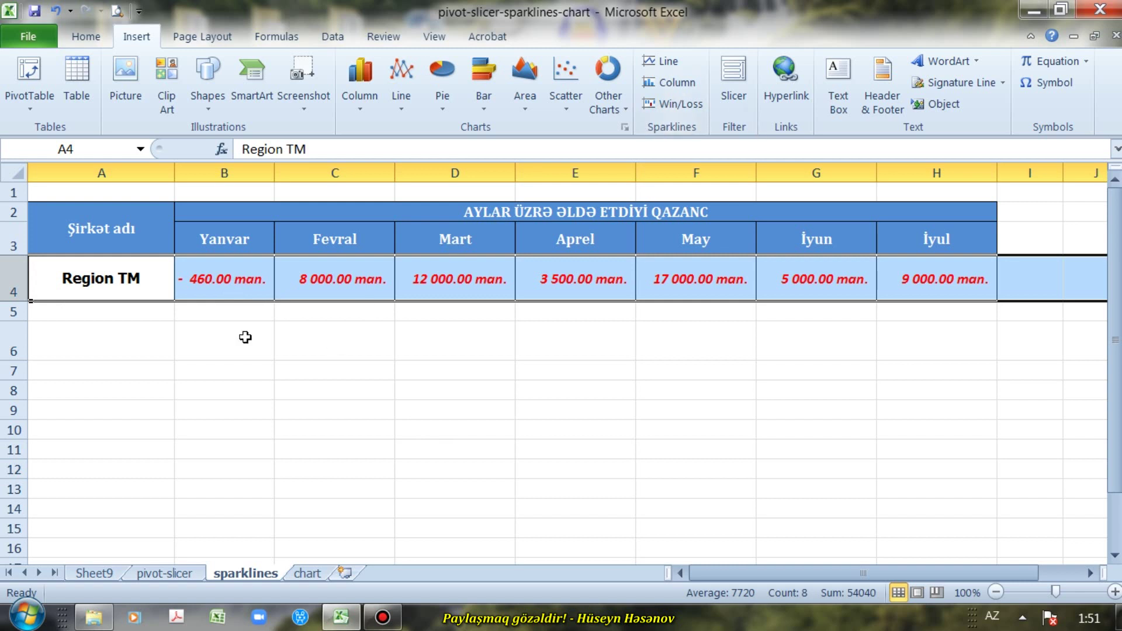
drag(193, 278, 947, 280)
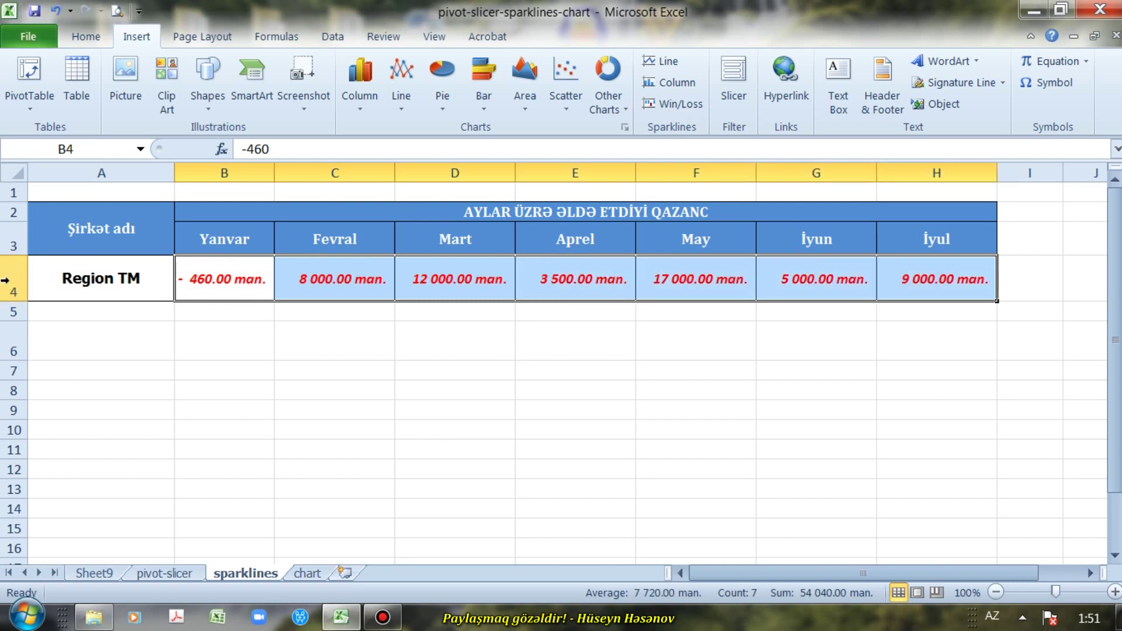
click(306, 346)
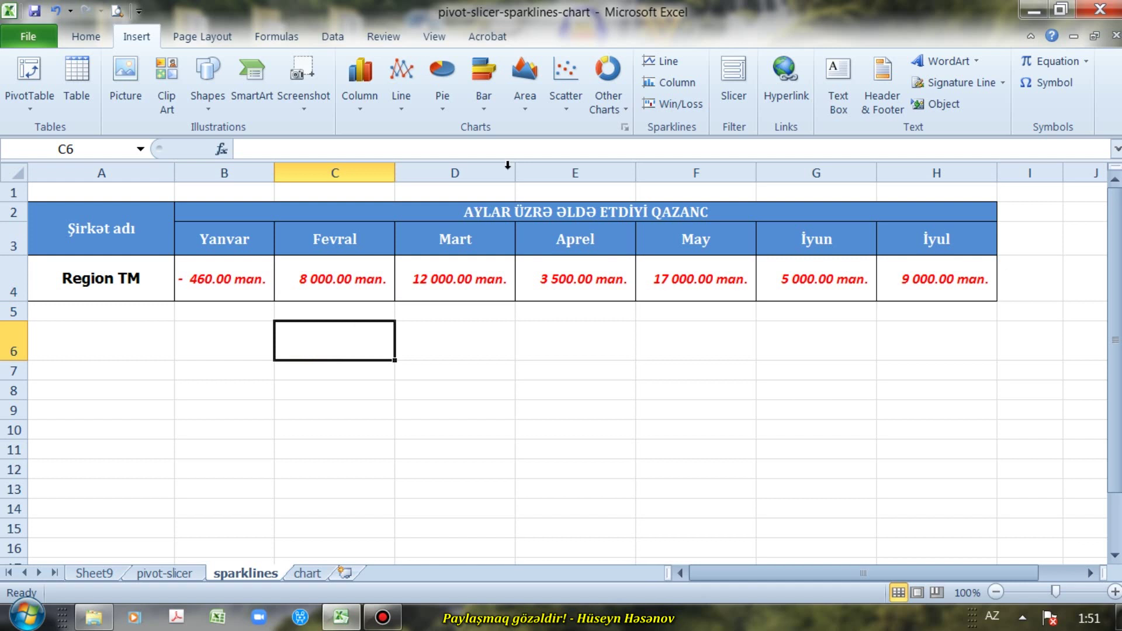
click(661, 62)
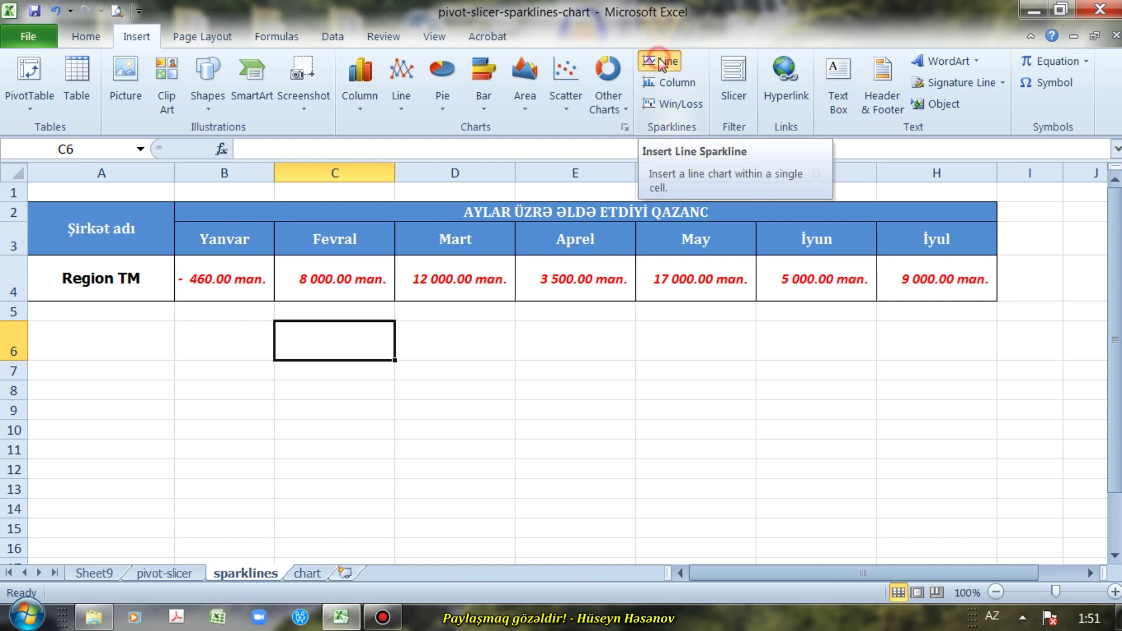
Step: Create the line sparkline in C6 using profit data range B4:H4, then reselect B4:H4
drag(671, 217, 477, 351)
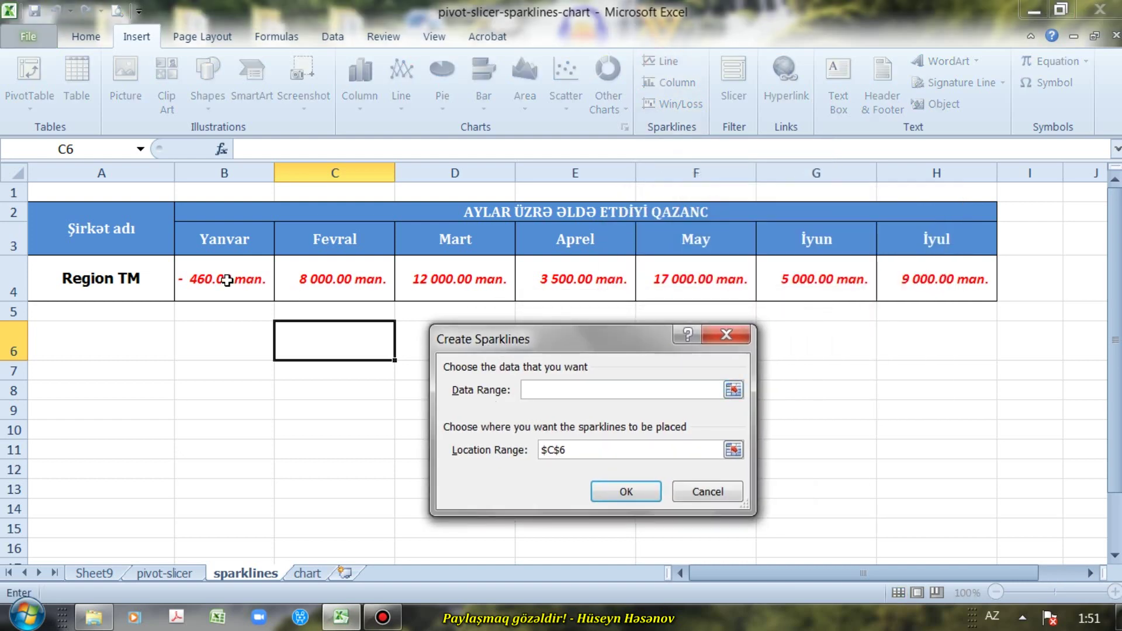
drag(221, 281, 888, 282)
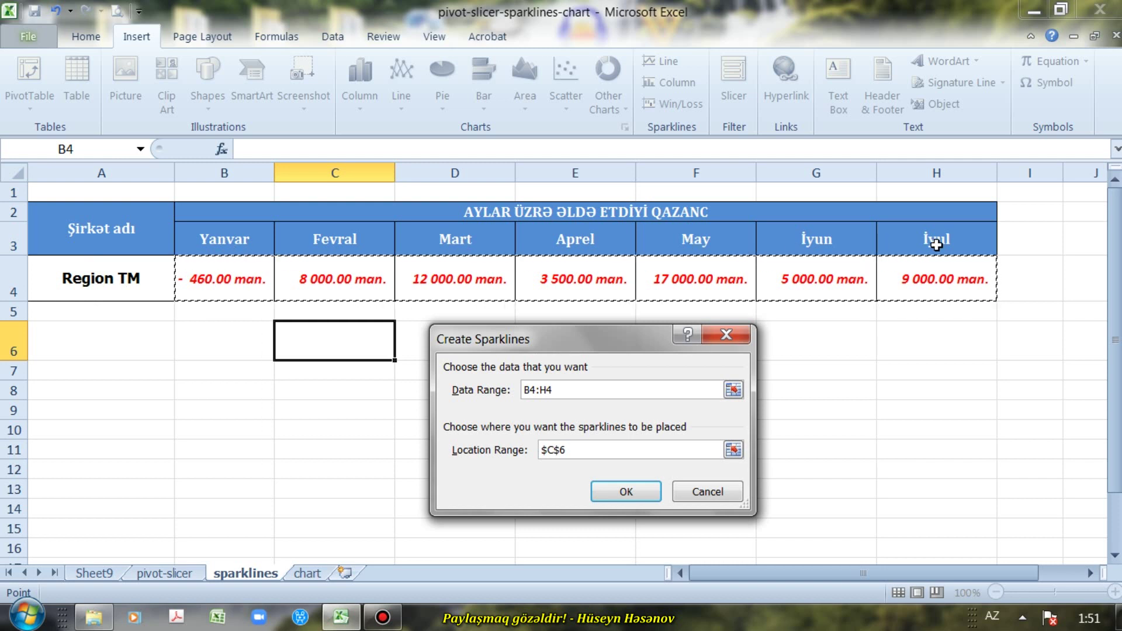
drag(525, 340, 509, 332)
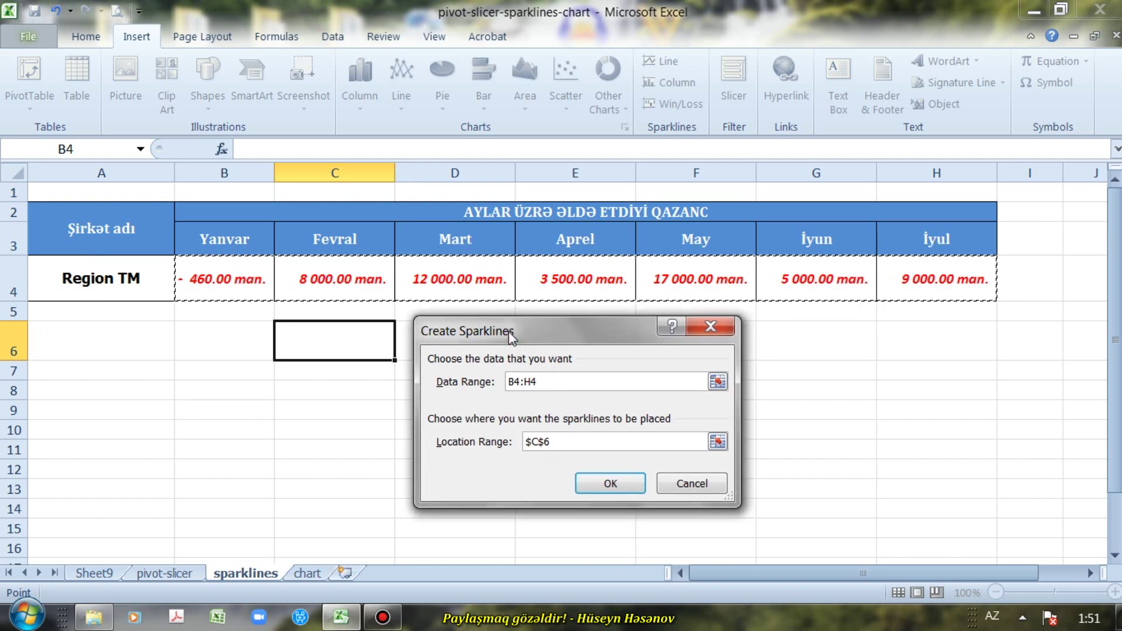
click(608, 485)
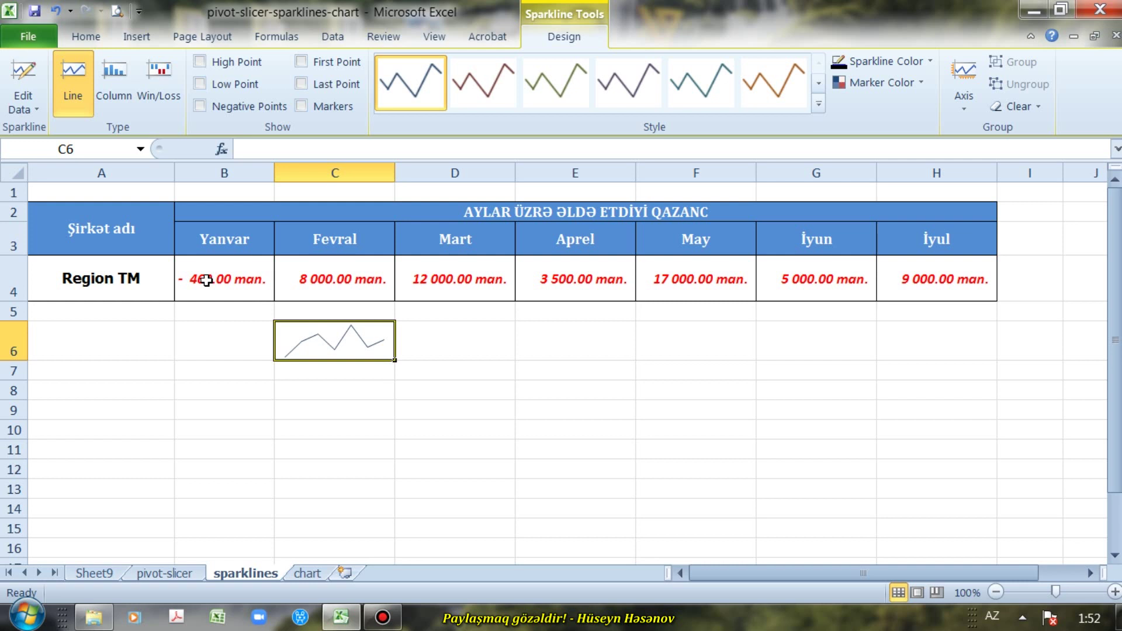
drag(206, 281, 896, 281)
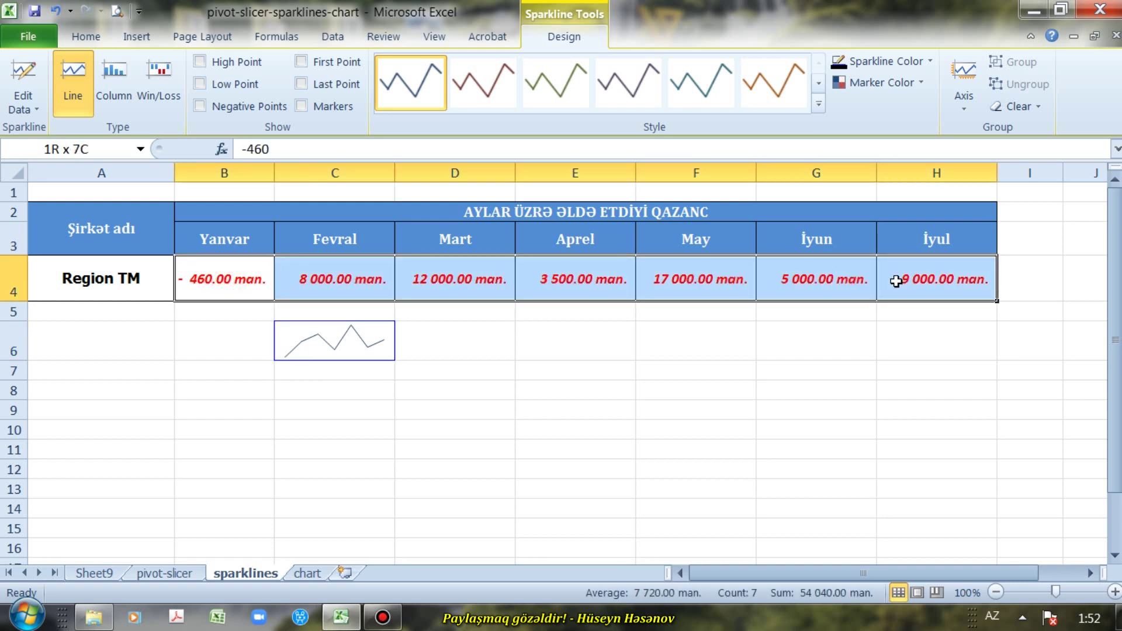
drag(896, 281, 897, 281)
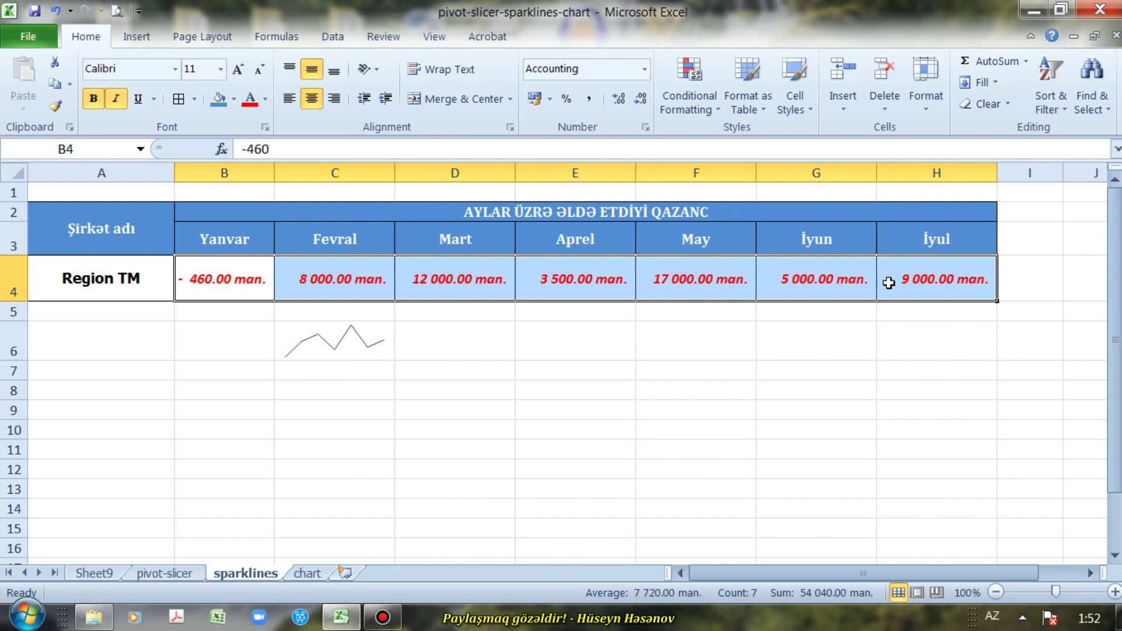
Step: Insert a Column sparkline in E6 with data range B4:H4
click(574, 347)
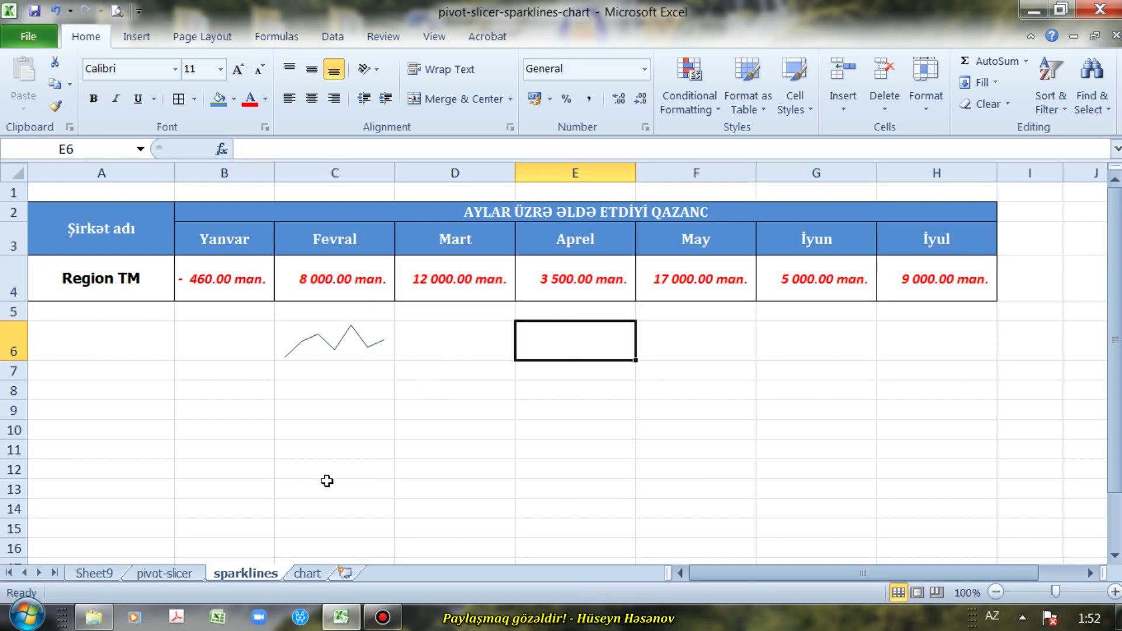
click(128, 40)
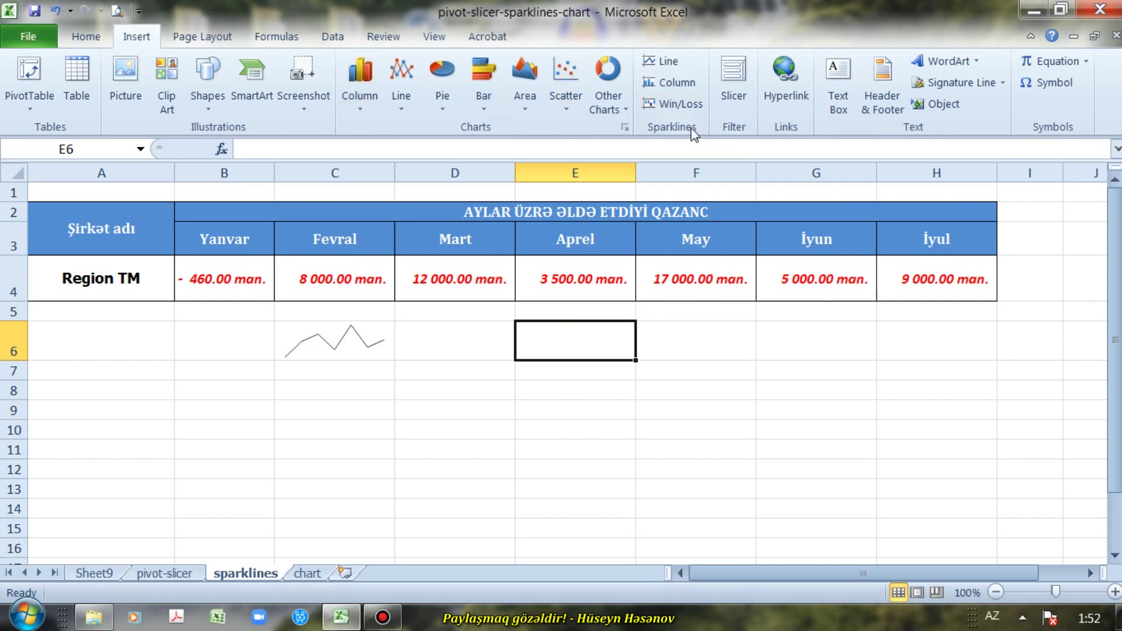
click(677, 83)
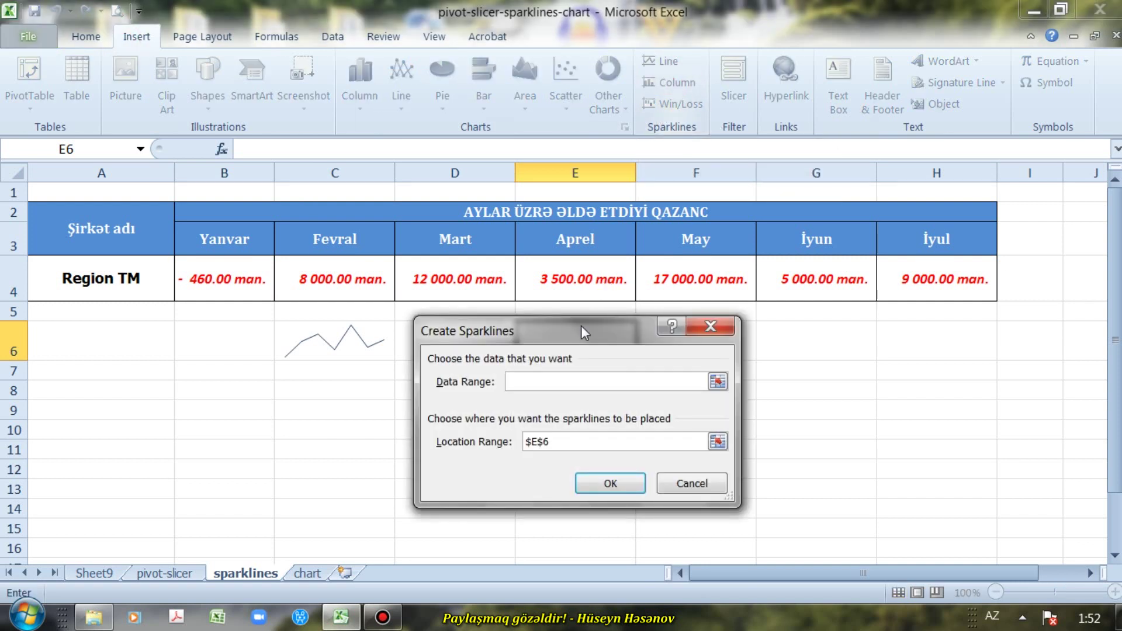
mouse_move(584, 334)
mouse_down()
mouse_move(848, 338)
mouse_move(841, 350)
mouse_up()
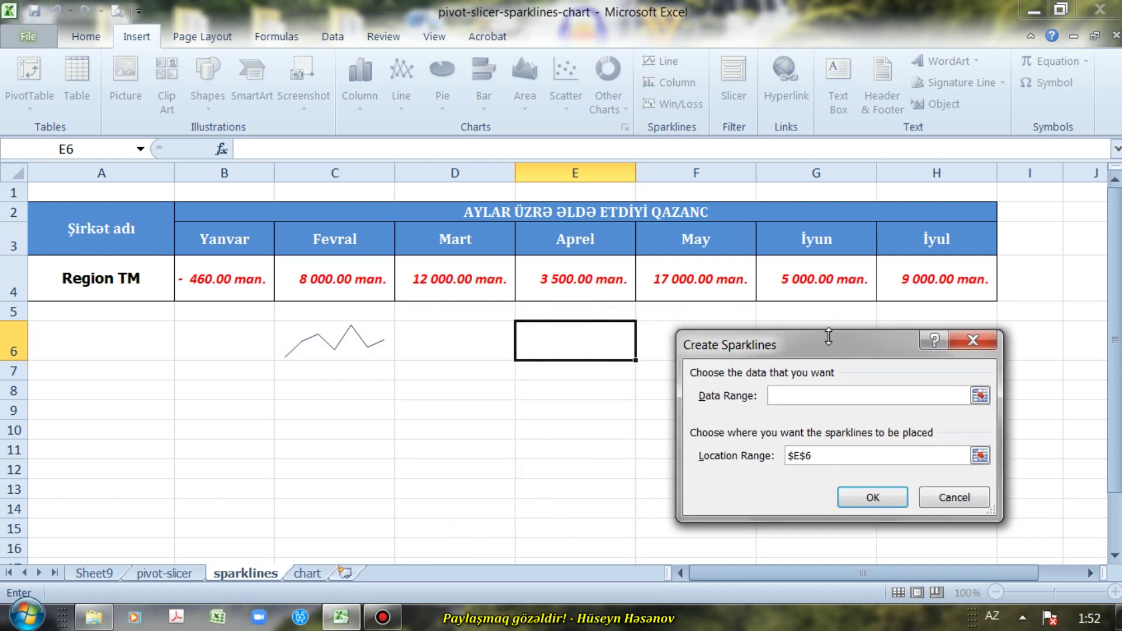
click(245, 288)
drag(305, 288, 887, 289)
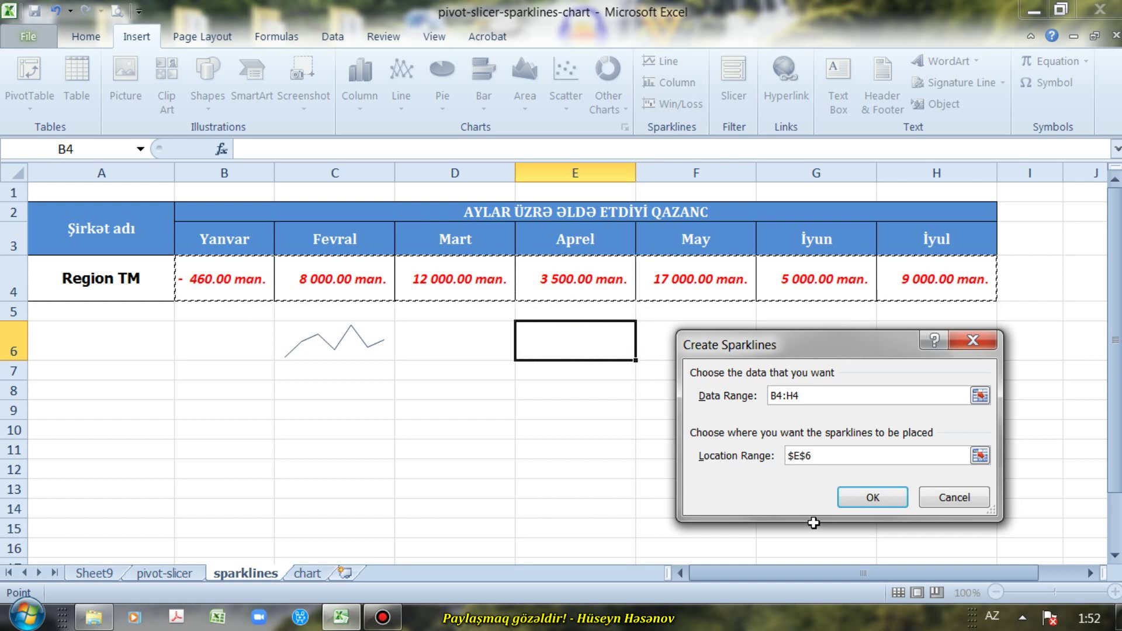
click(852, 499)
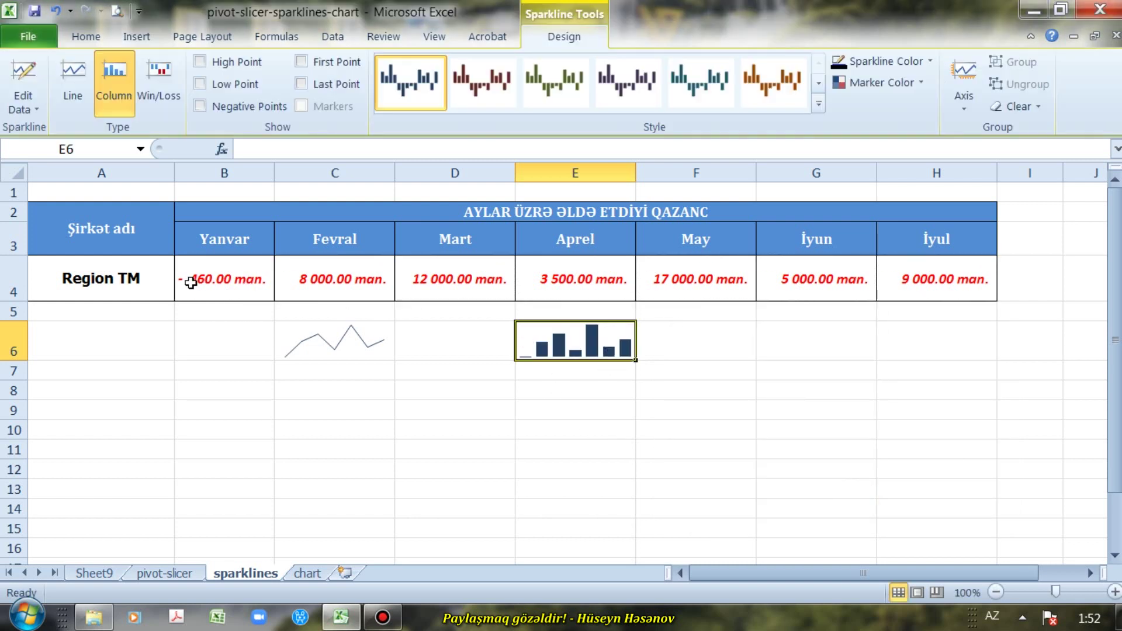
Step: Select the monthly profit row, then pick cell G6 for the next sparkline
click(4, 273)
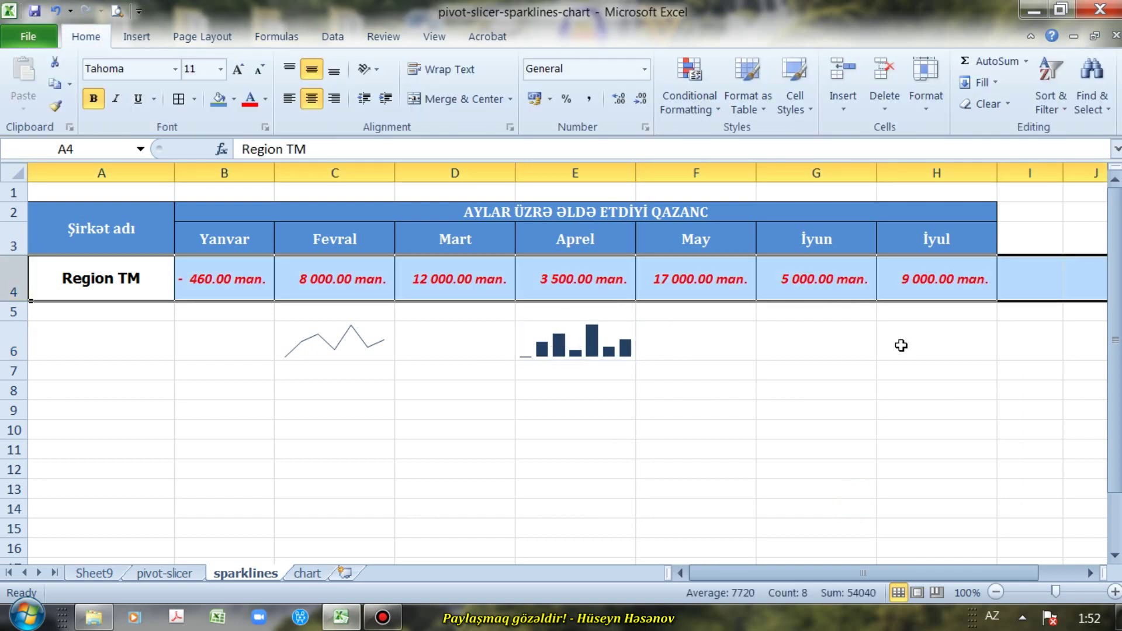
click(804, 341)
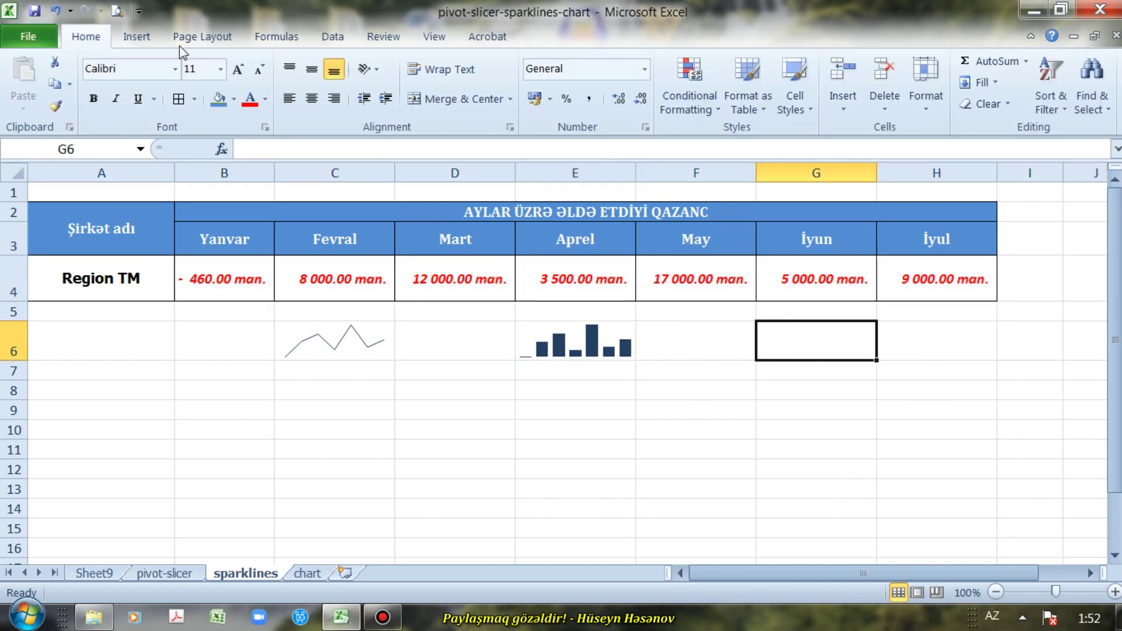
click(138, 35)
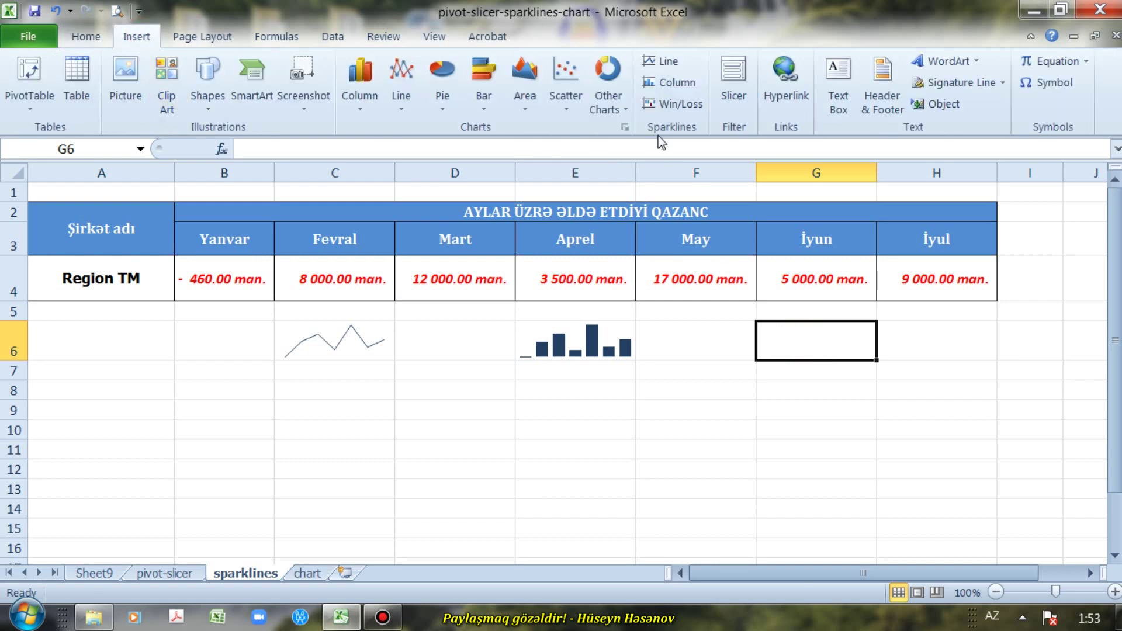
Step: Insert a Win/Loss sparkline in G6 using data range B4:H4
click(679, 104)
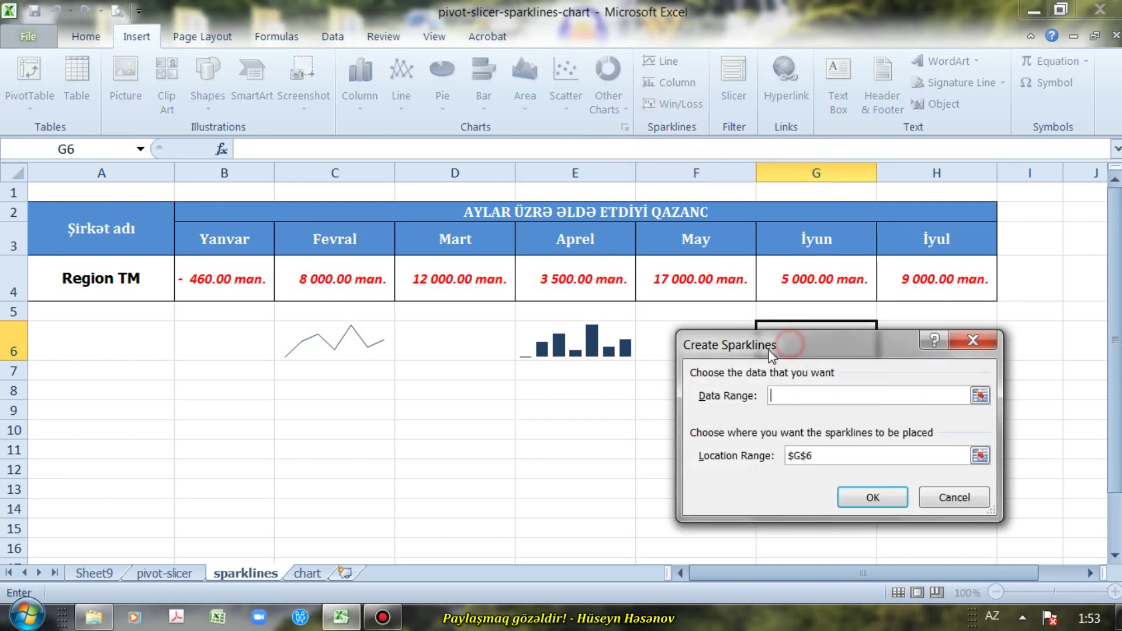
drag(701, 390, 575, 390)
mouse_move(504, 405)
mouse_down()
mouse_move(478, 401)
mouse_move(479, 386)
mouse_up()
drag(229, 280, 921, 282)
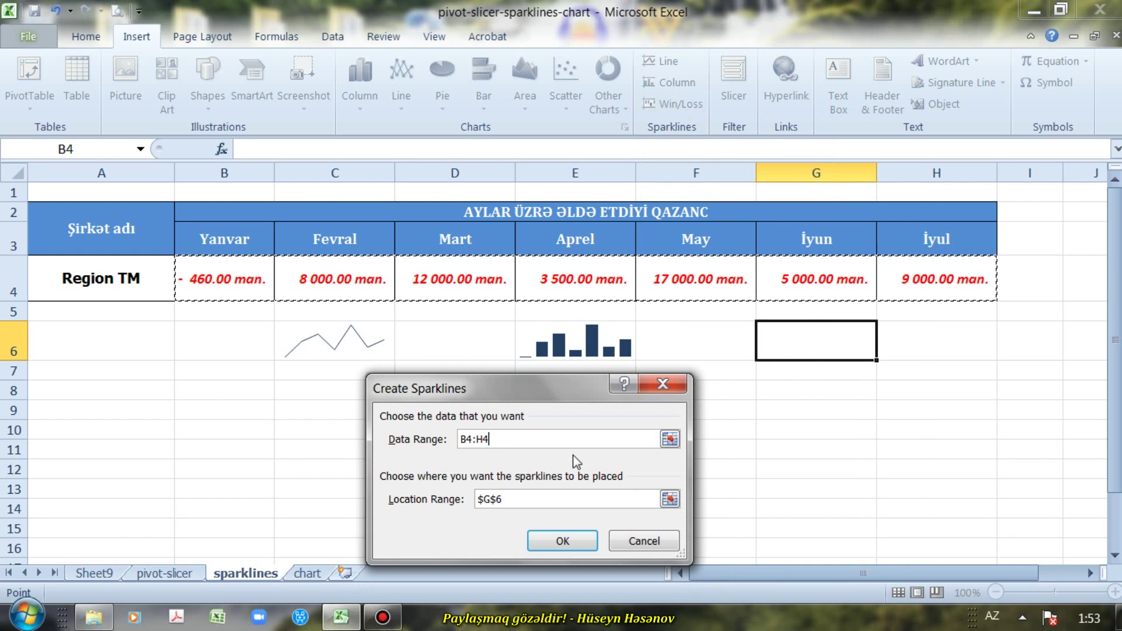
click(547, 544)
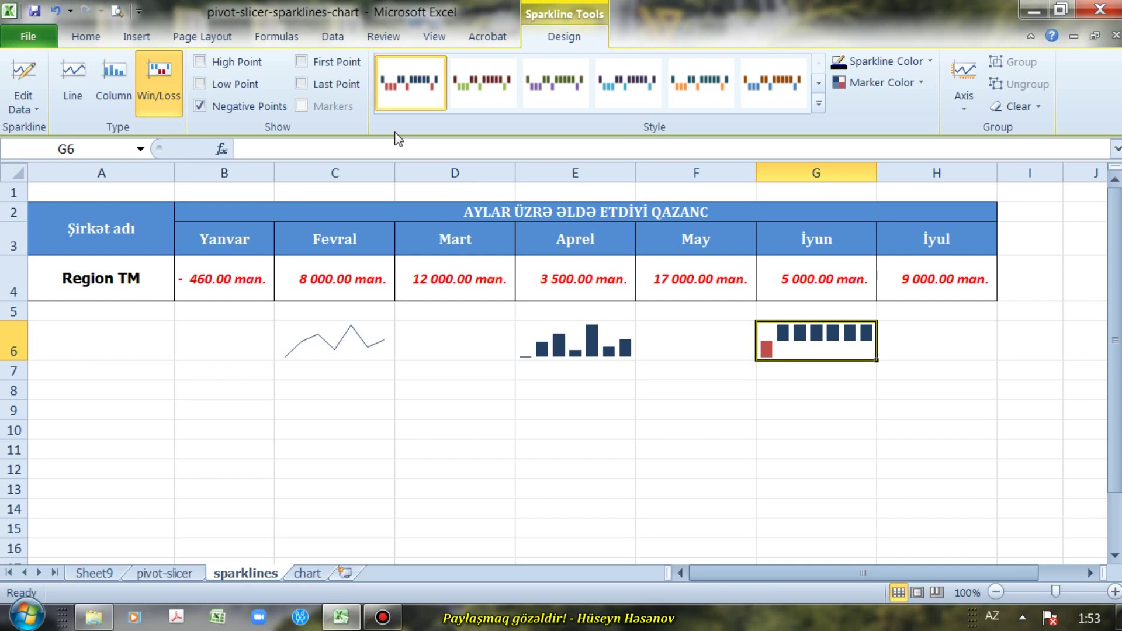
click(136, 36)
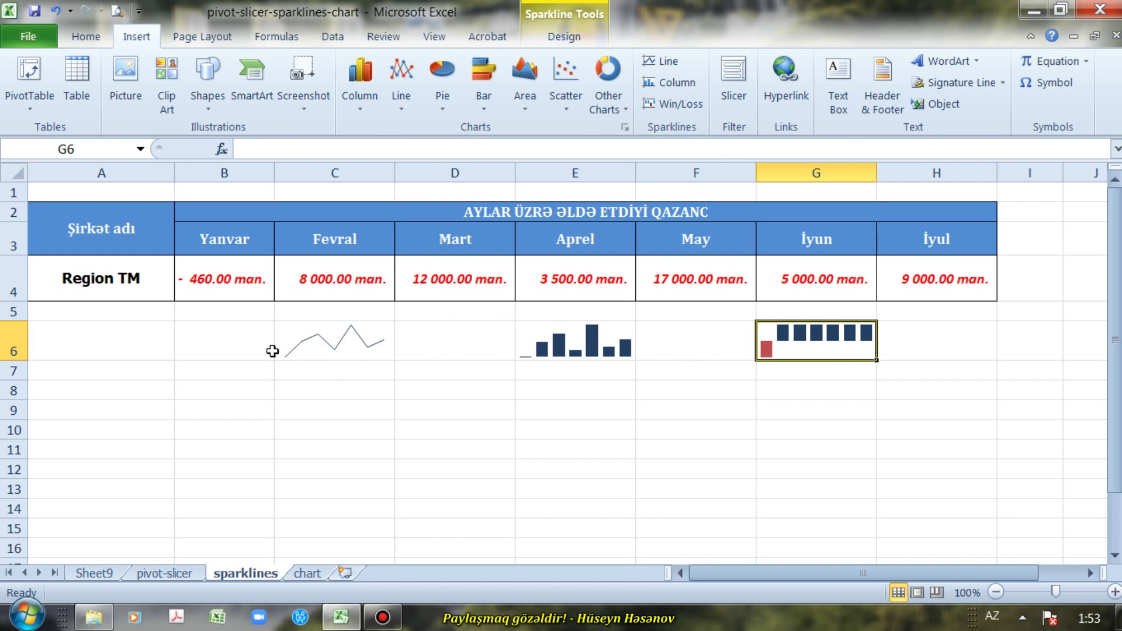
click(295, 348)
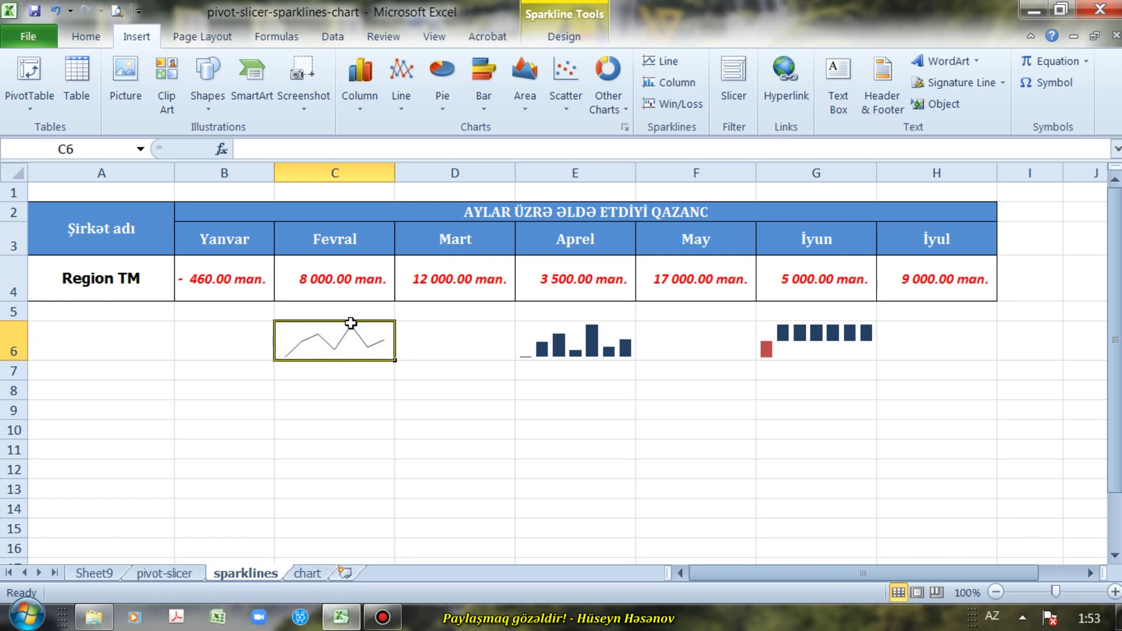
click(570, 341)
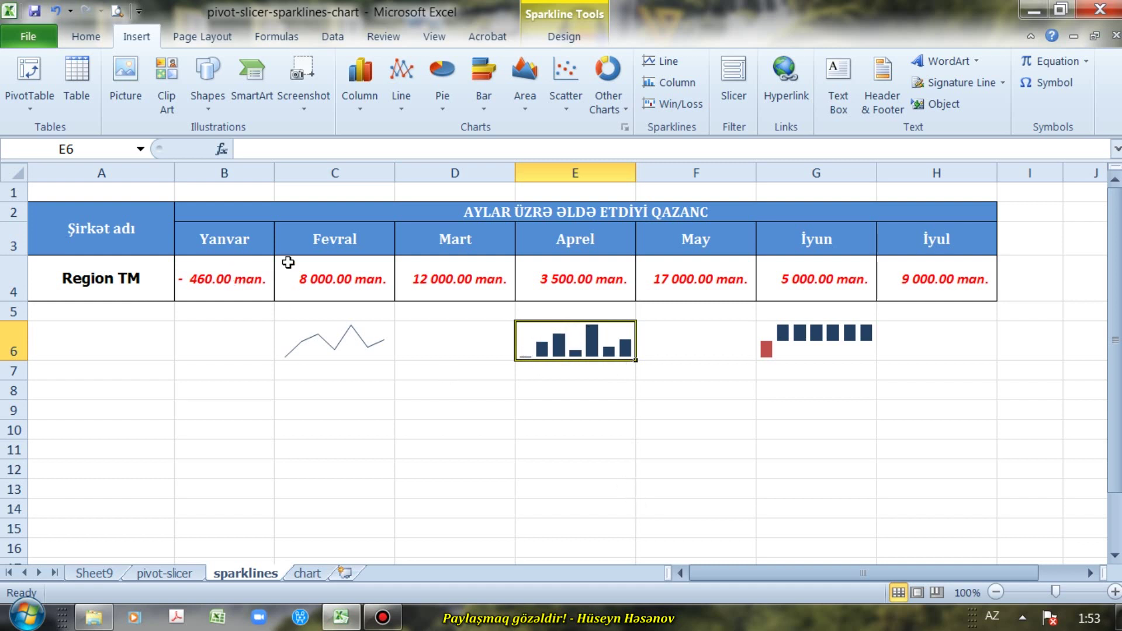
click(819, 353)
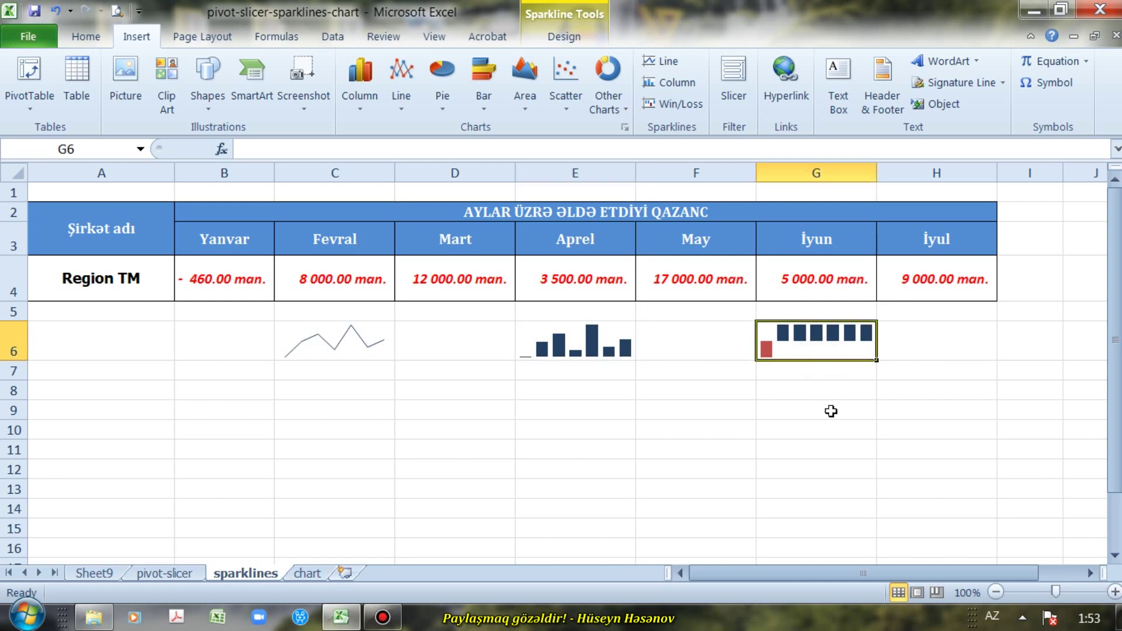
click(786, 403)
click(788, 349)
click(216, 286)
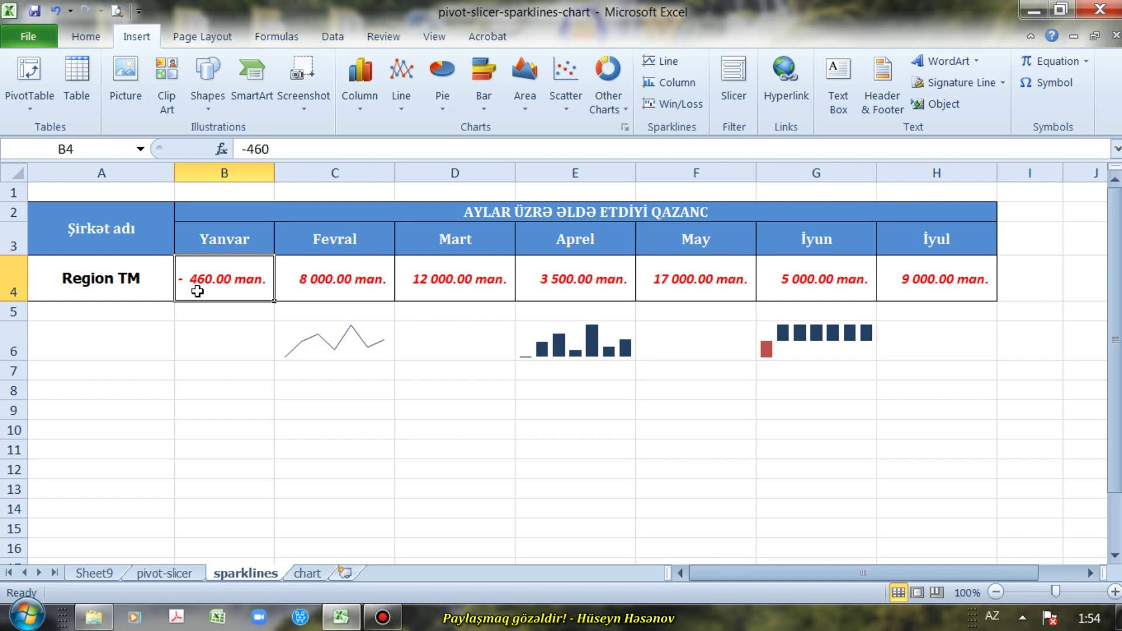
click(771, 346)
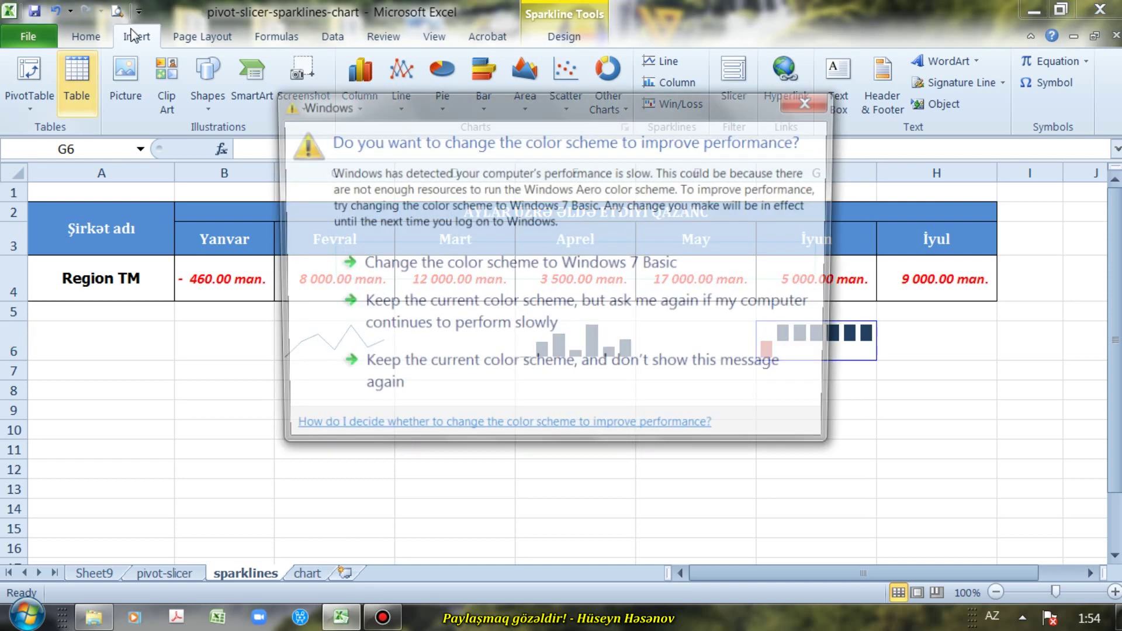
click(381, 366)
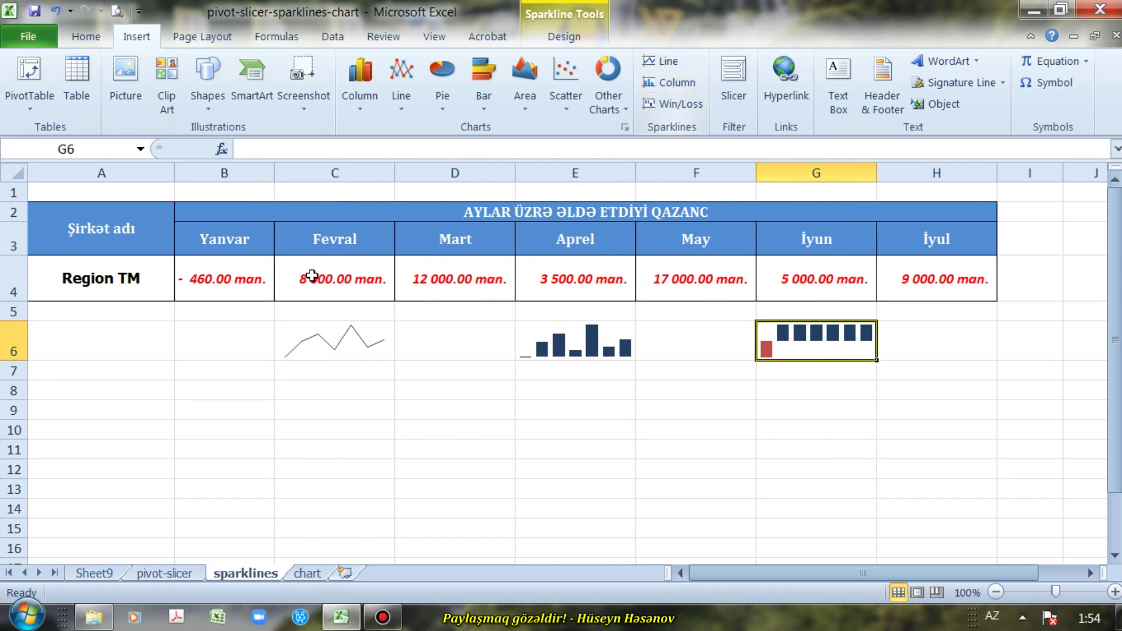
click(4, 279)
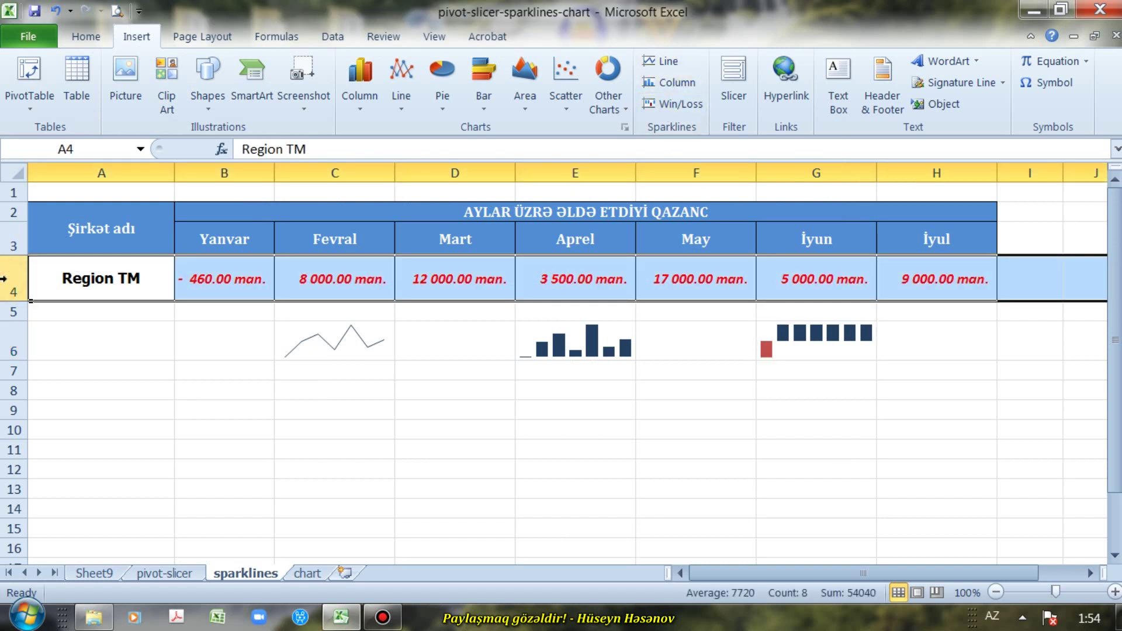
click(586, 451)
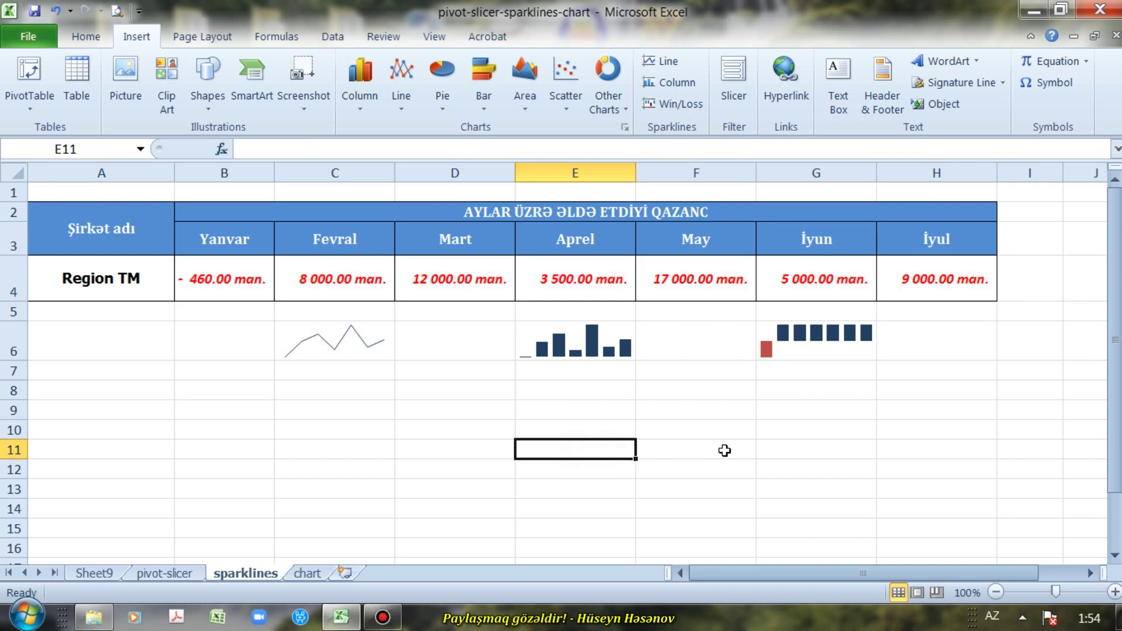